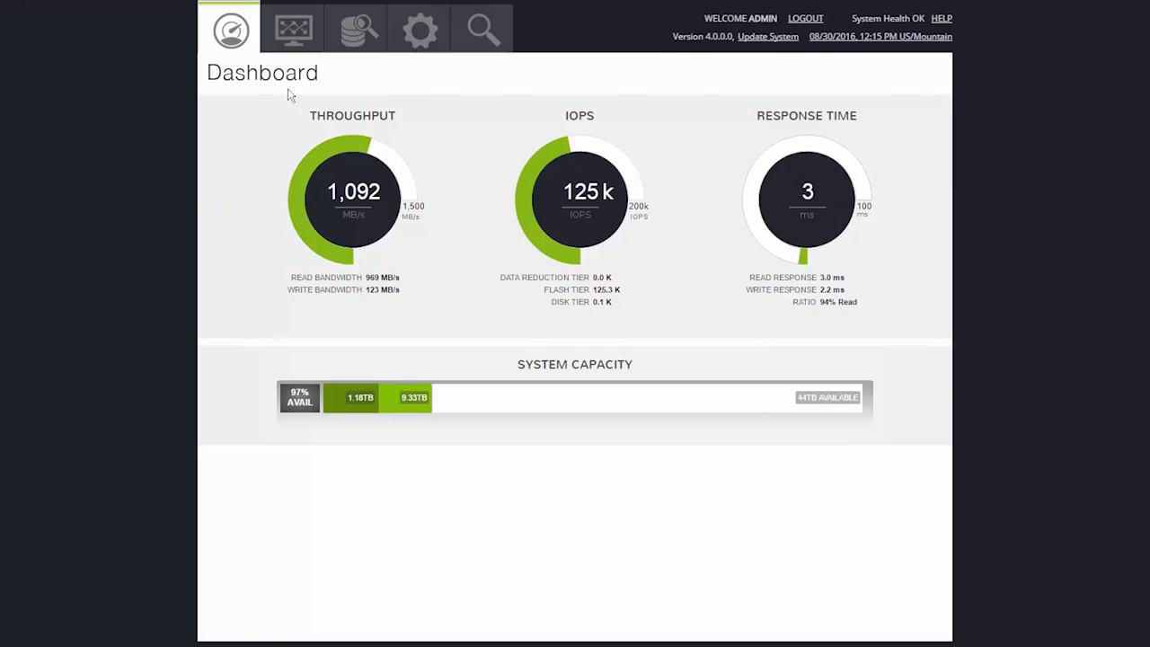
- Start a new protection policy called "name" in the Protection QoS settings and add a second task to it
left_click(359, 37)
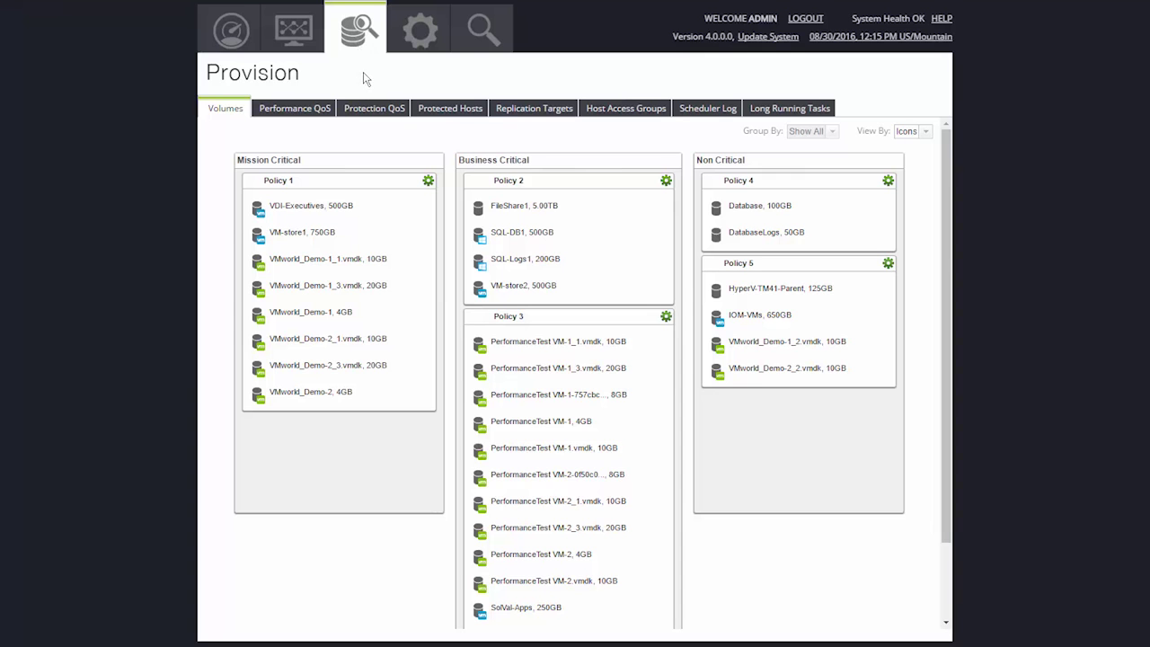
left_click(369, 110)
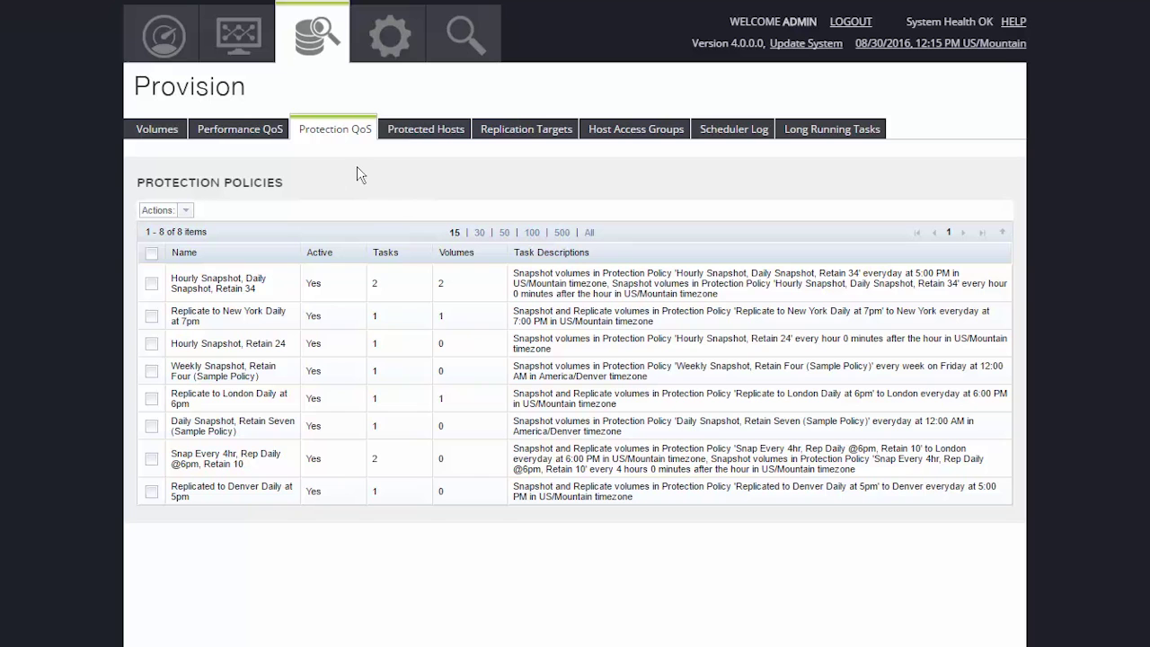
left_click(183, 213)
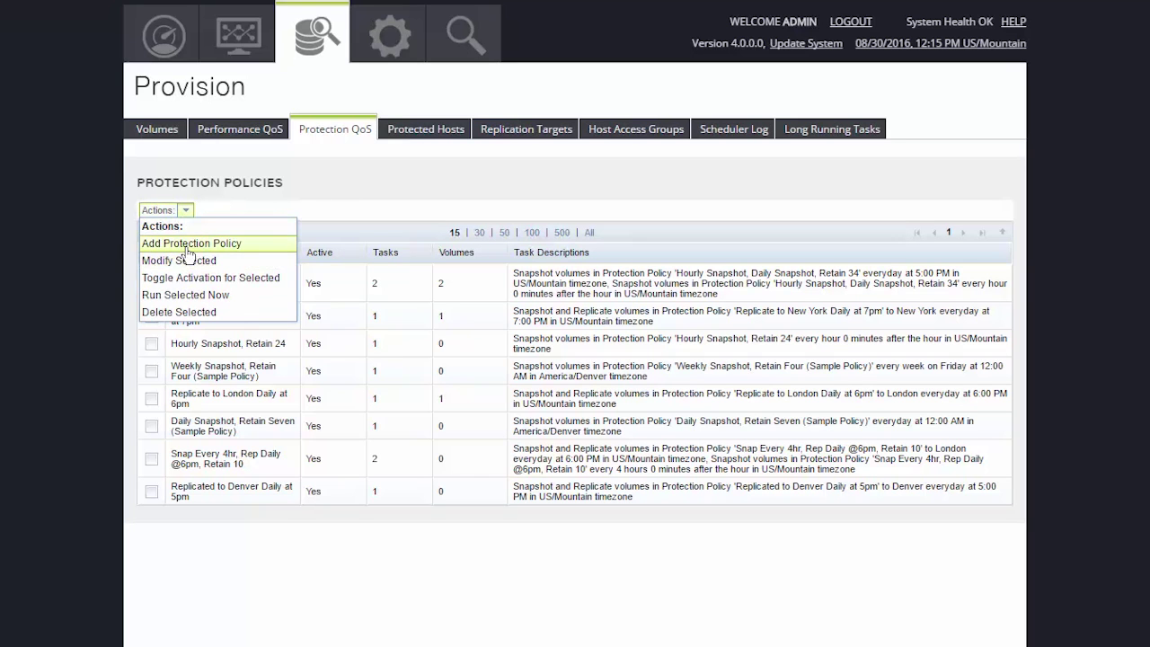
left_click(184, 247)
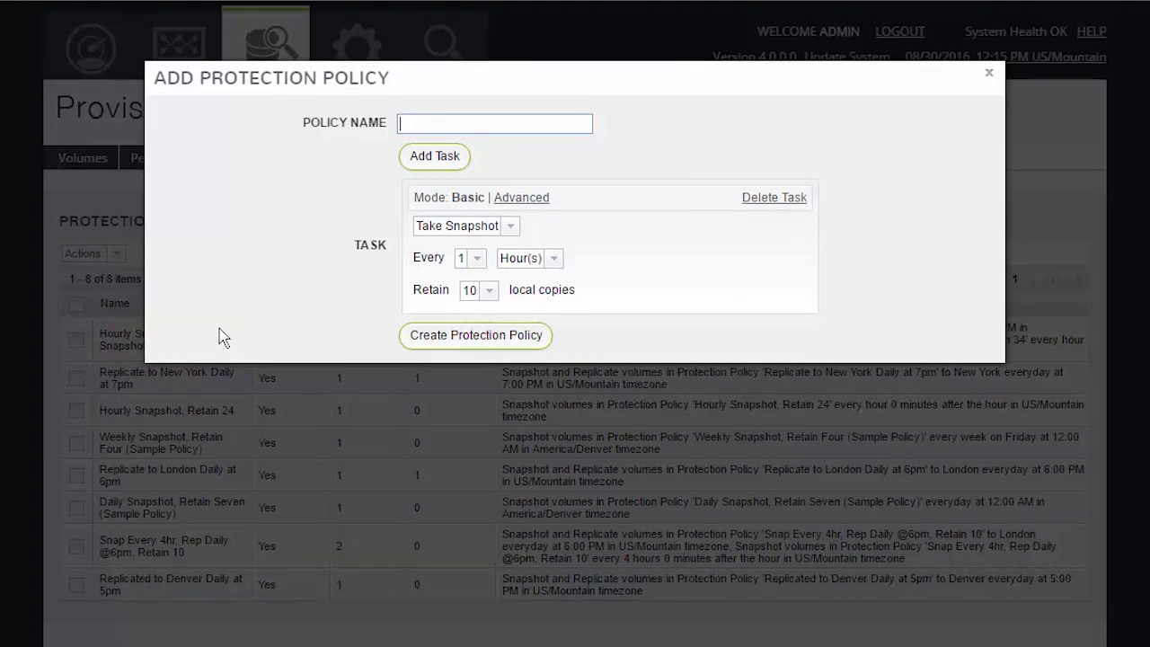
type("name")
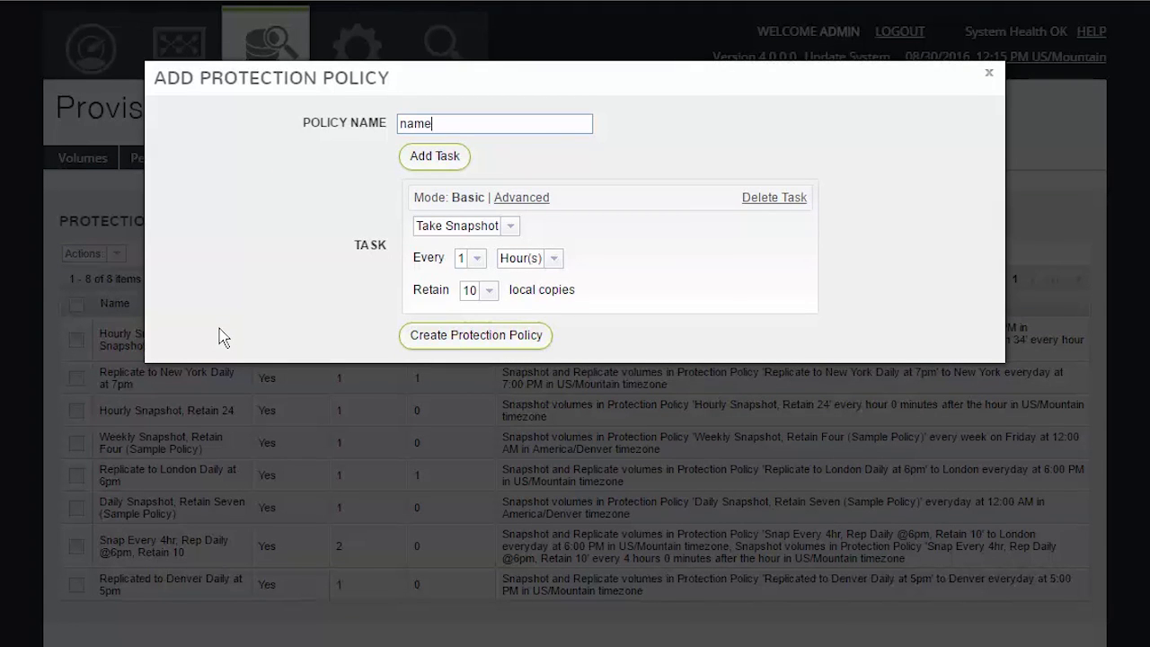
left_click(432, 158)
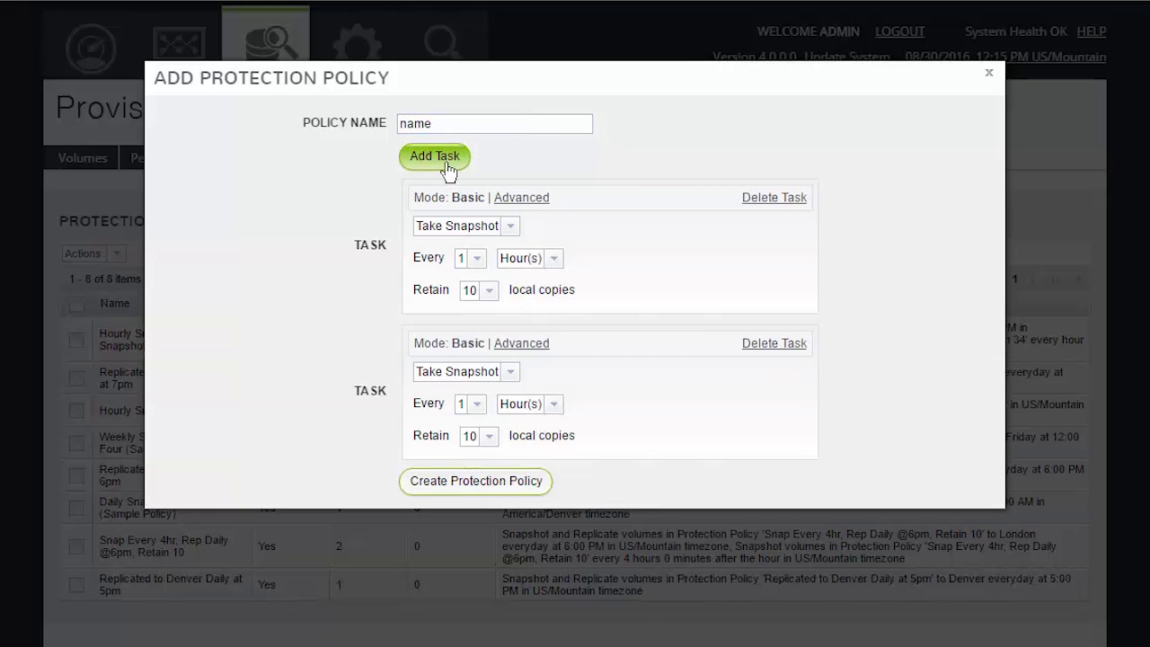
- Switch the policy's first snapshot task to advanced mode and set it to retain 13 local copies
left_click(512, 231)
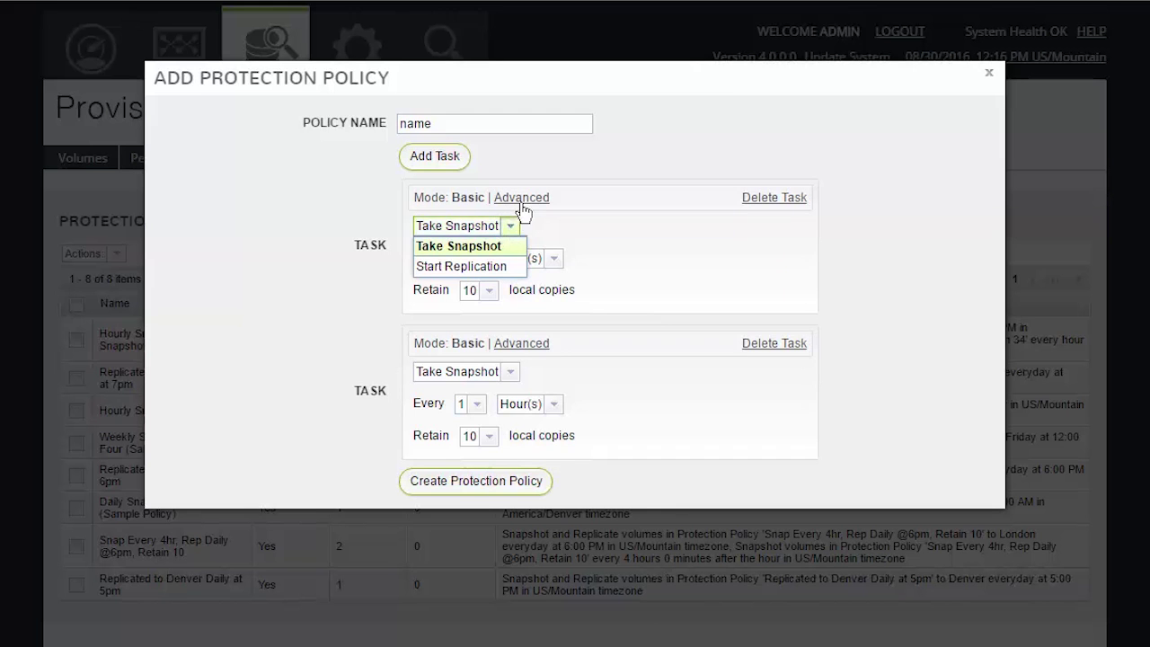
left_click(521, 200)
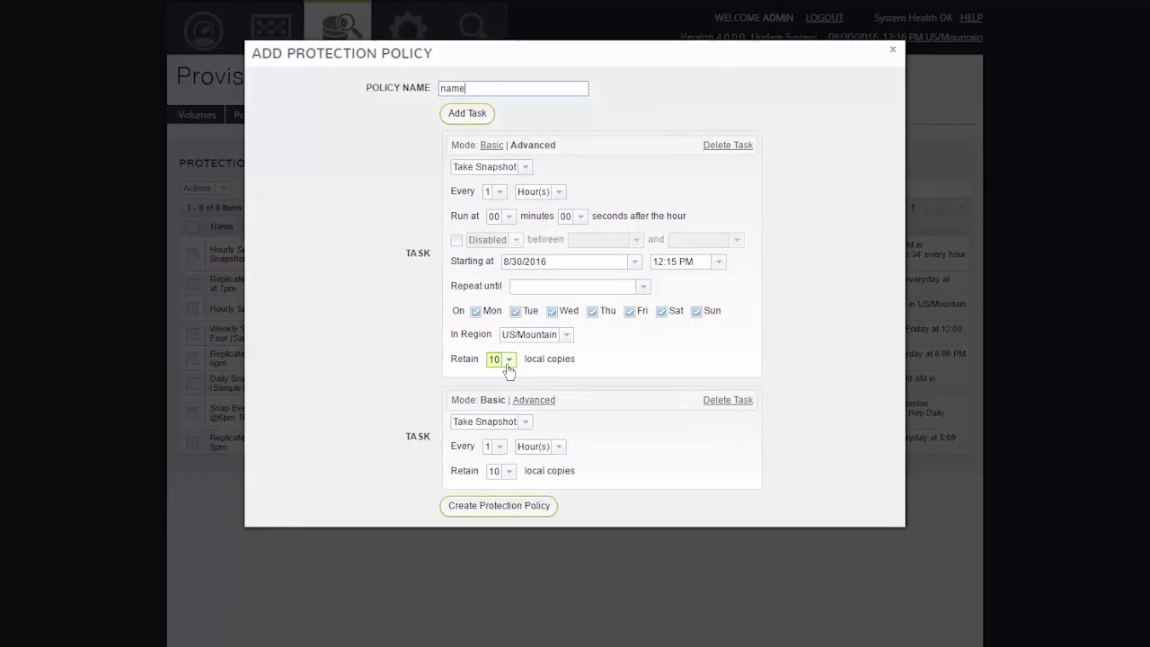
left_click(500, 405)
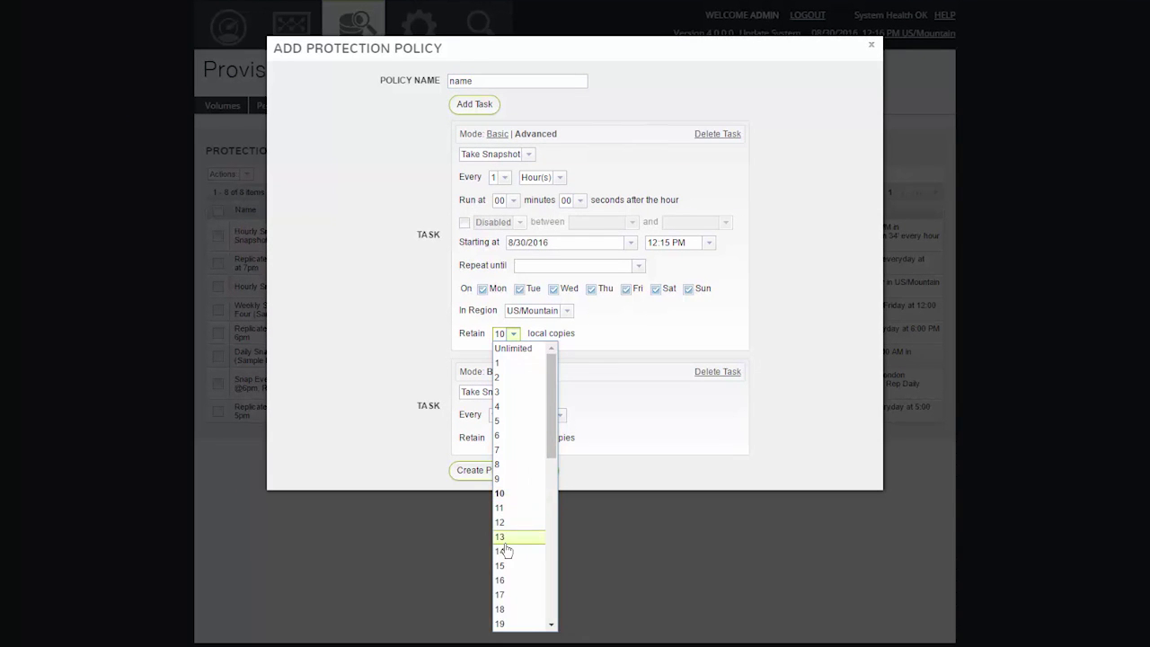
left_click(505, 543)
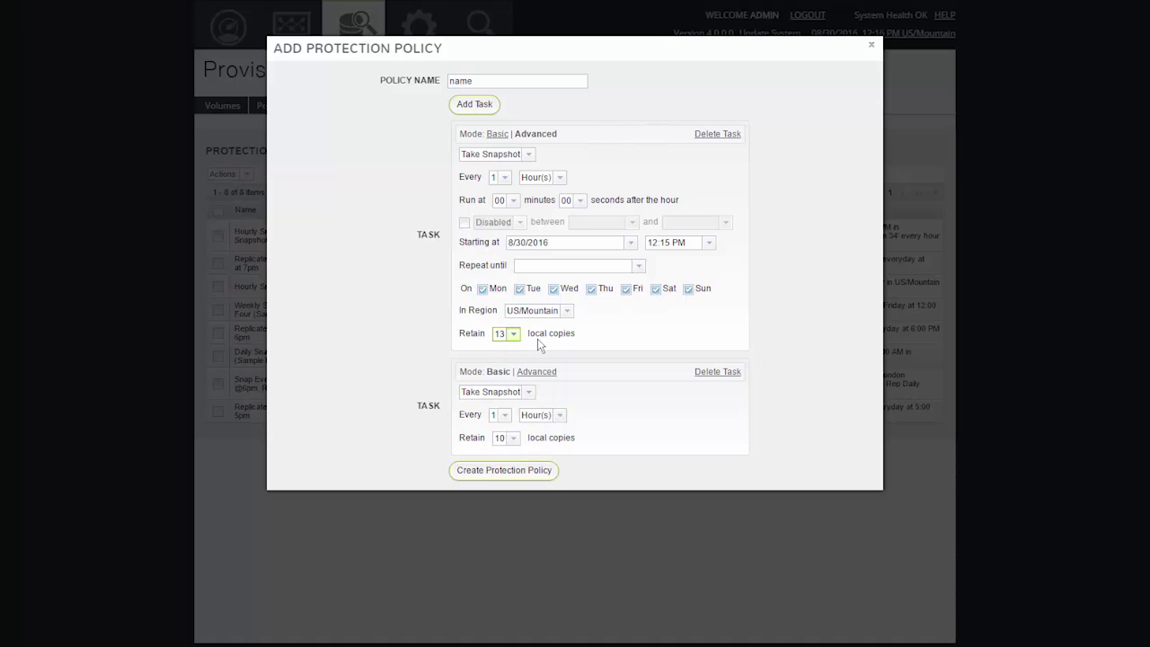
- Change the policy's second task to Start Replication with London as the target, and close the form without creating the policy
left_click(527, 395)
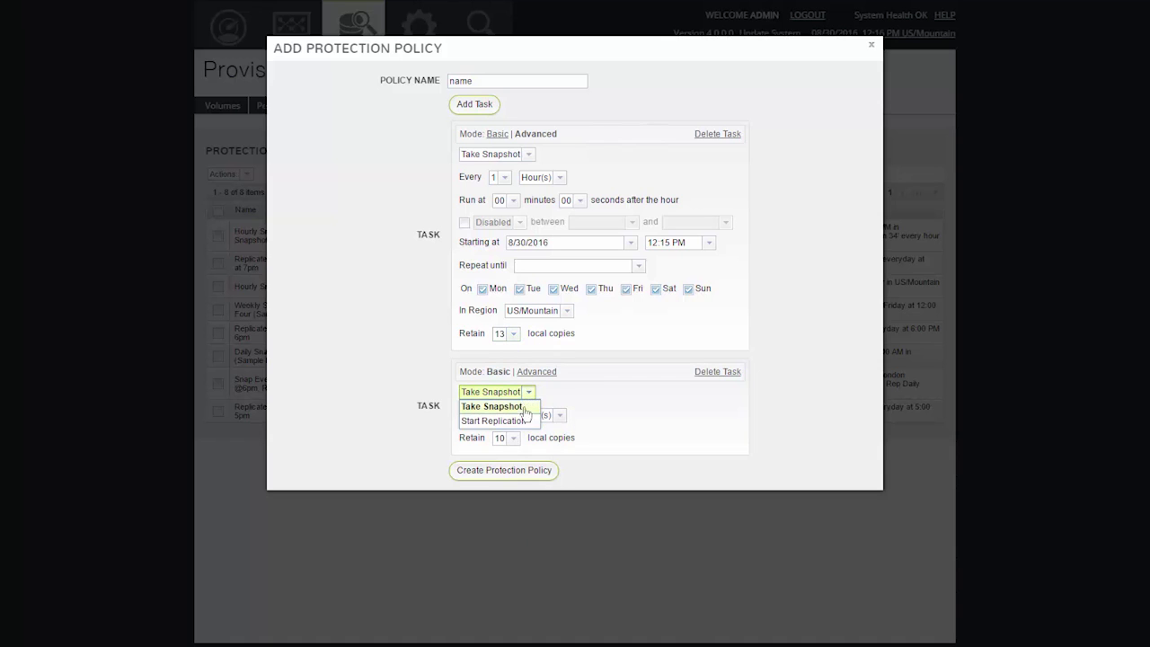
left_click(520, 420)
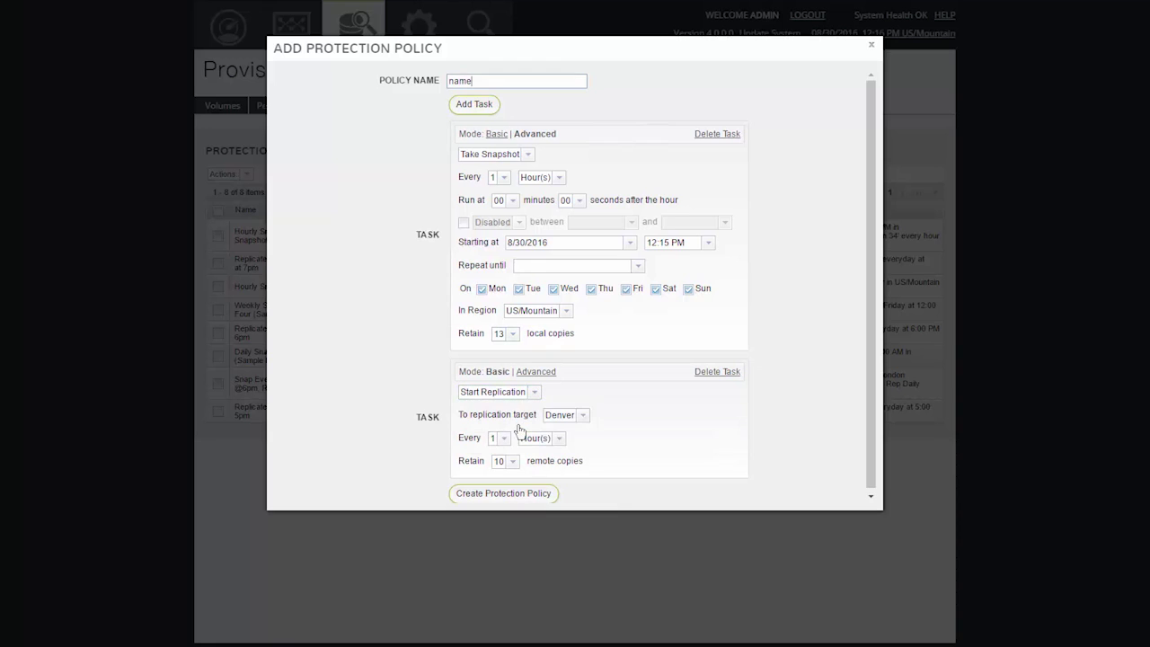
left_click(583, 417)
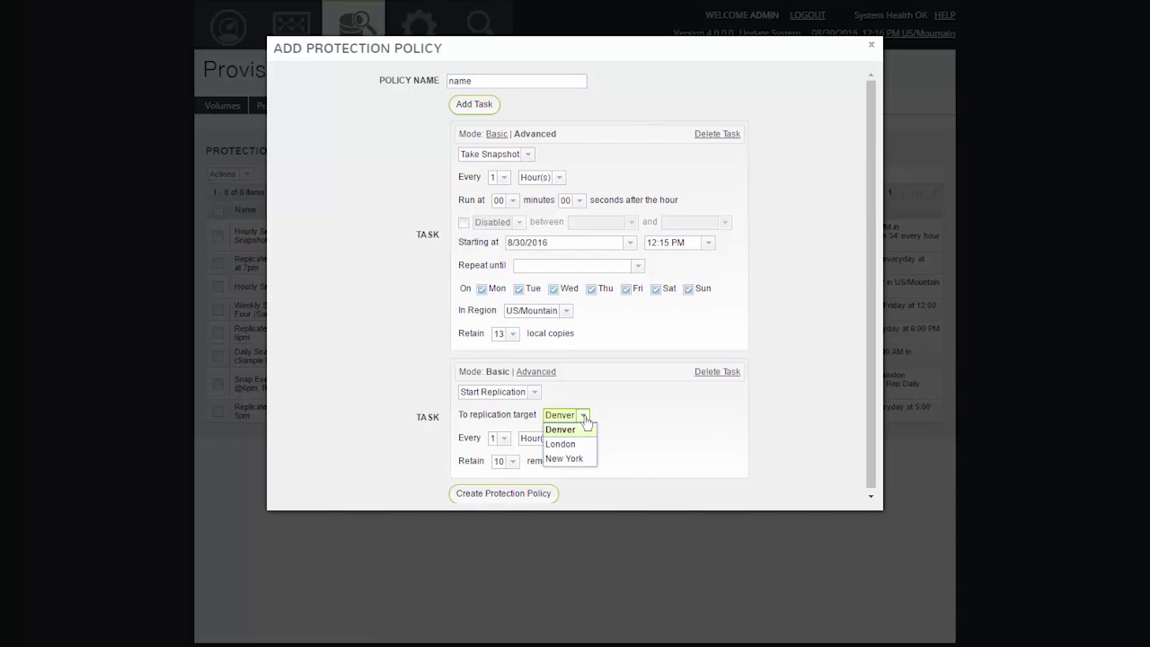
left_click(576, 446)
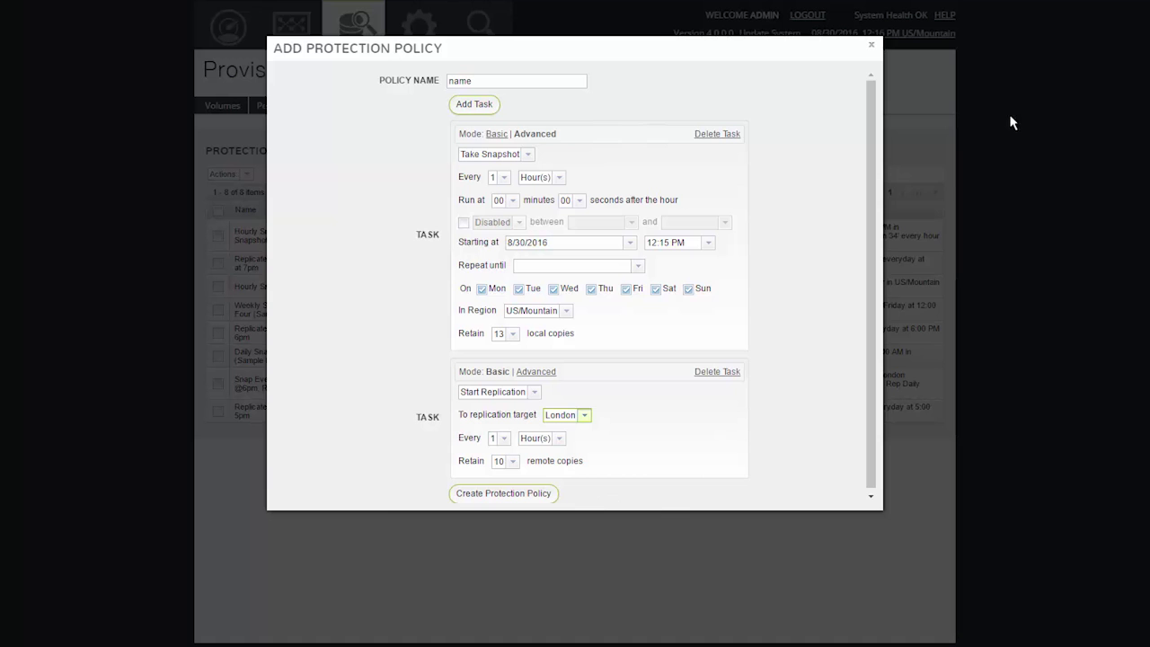
left_click(867, 48)
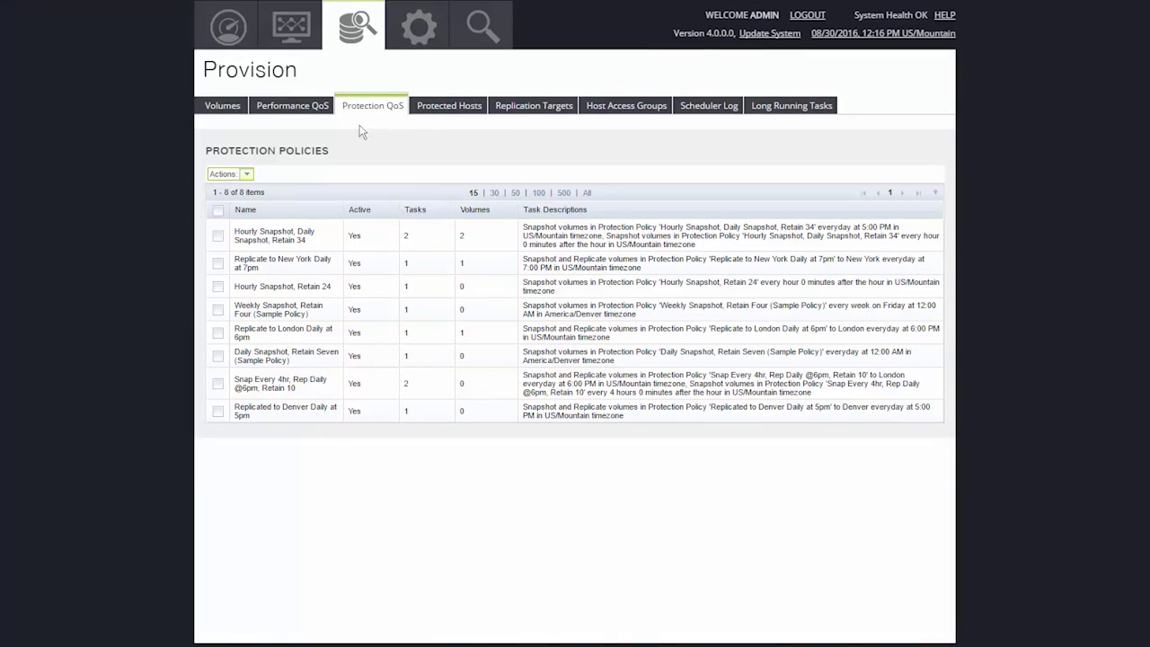
- Open the VM-store1 volume's details and review its protection policy choices, keeping "Replicate to New York Daily at 7pm" selected
left_click(224, 108)
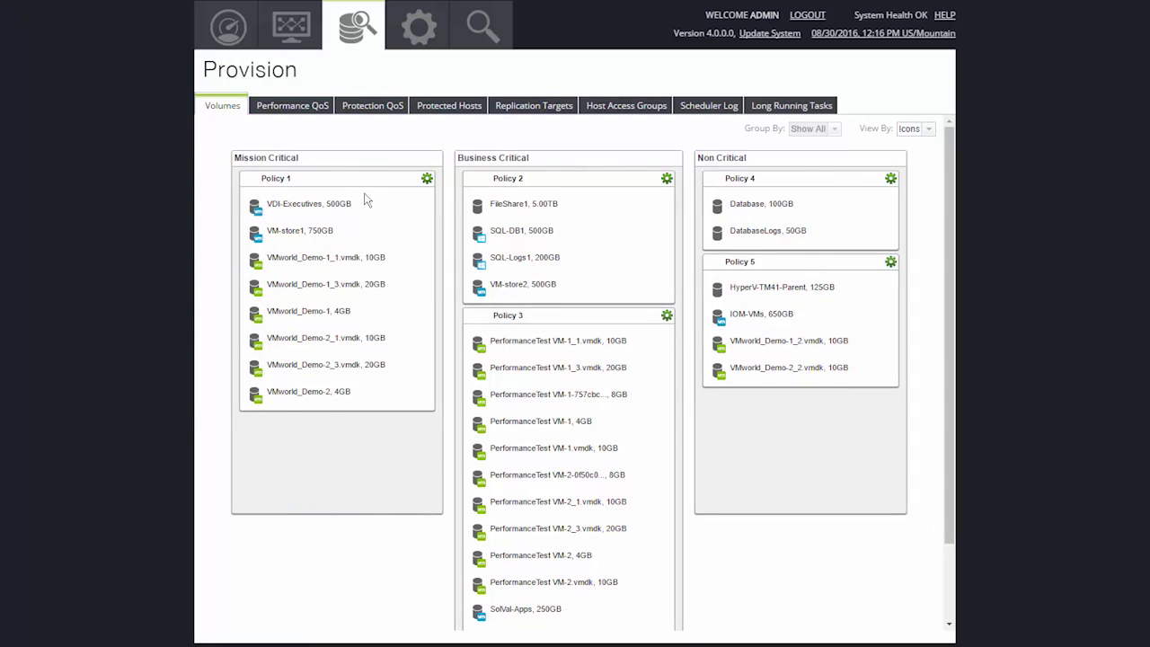
left_click(308, 232)
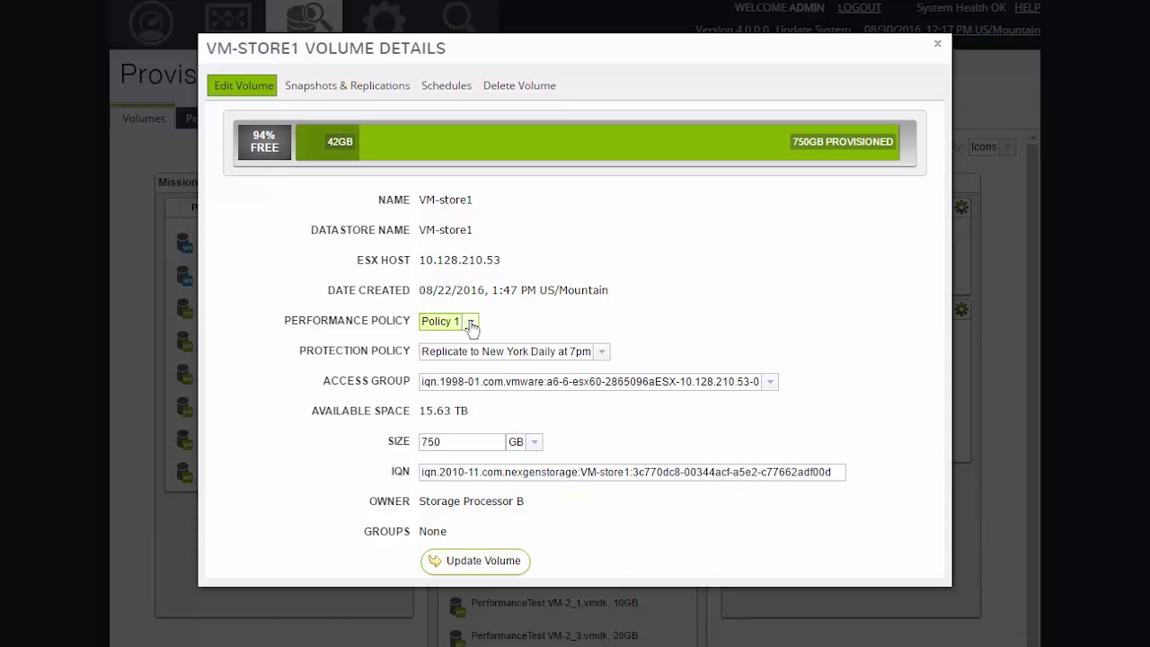
left_click(607, 356)
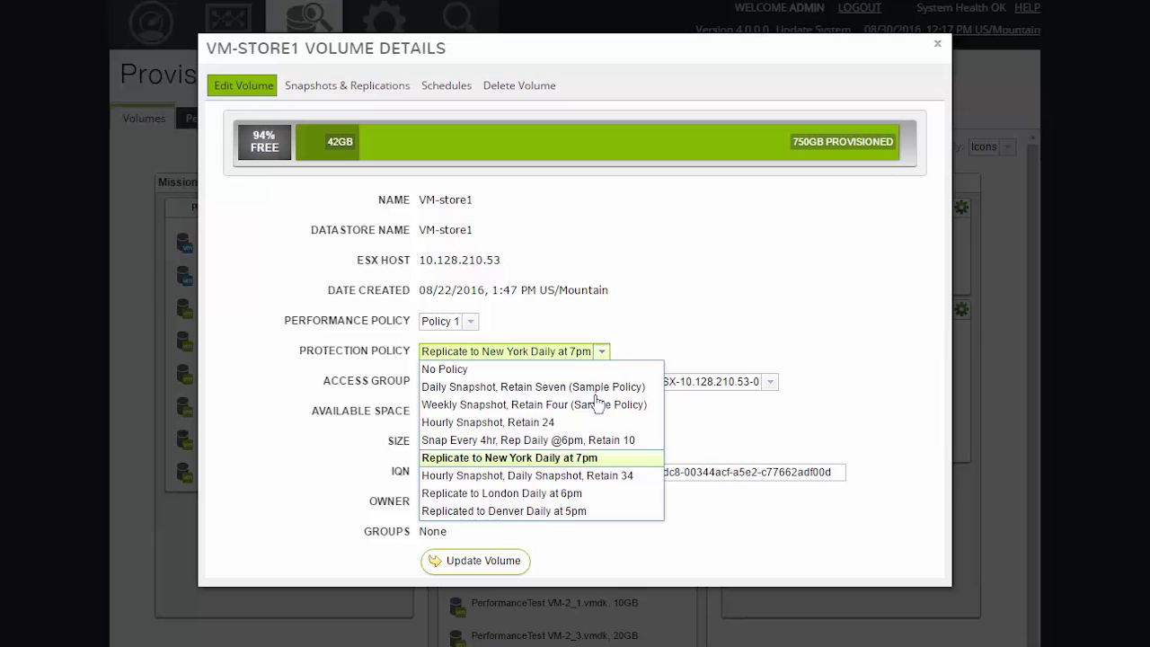
left_click(557, 460)
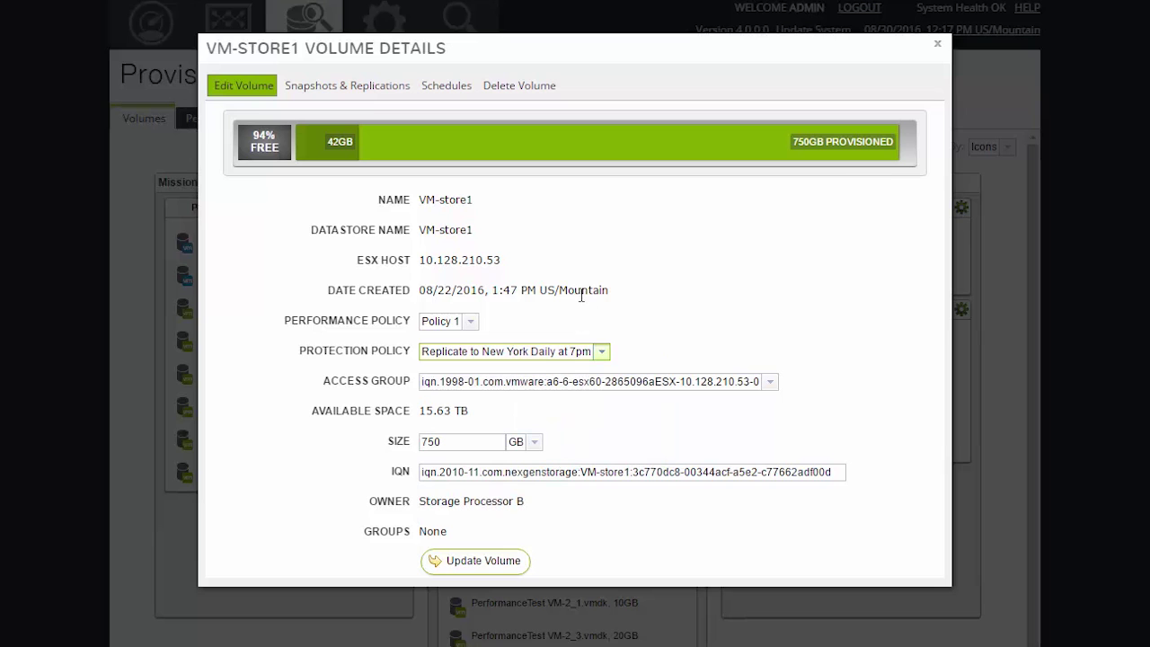
- Examine VM-store1's snapshot from 08/26/2016, 7:00 PM and its options for cloning to a new volume, including name and performance policy
left_click(380, 100)
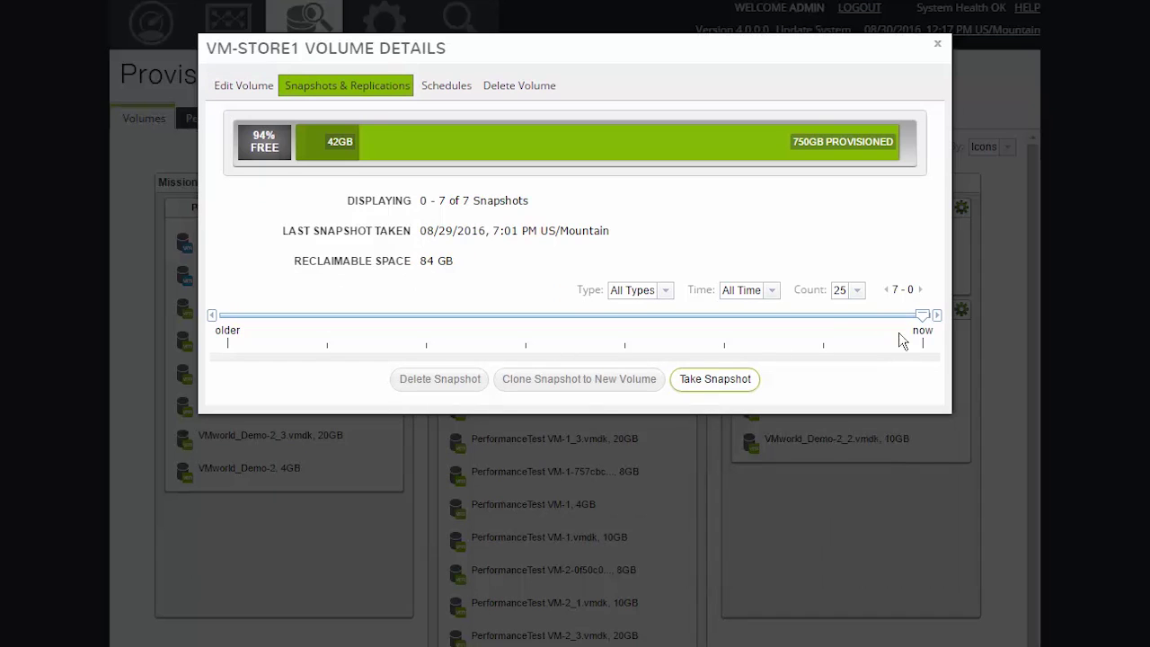
left_click(525, 320)
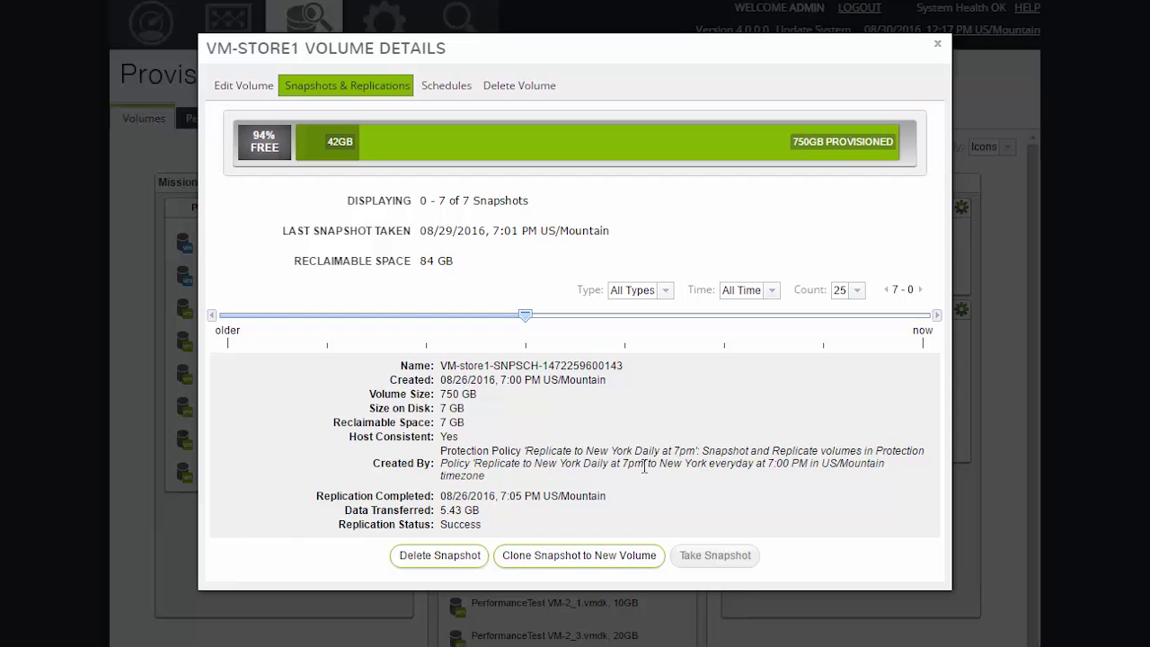
left_click(569, 539)
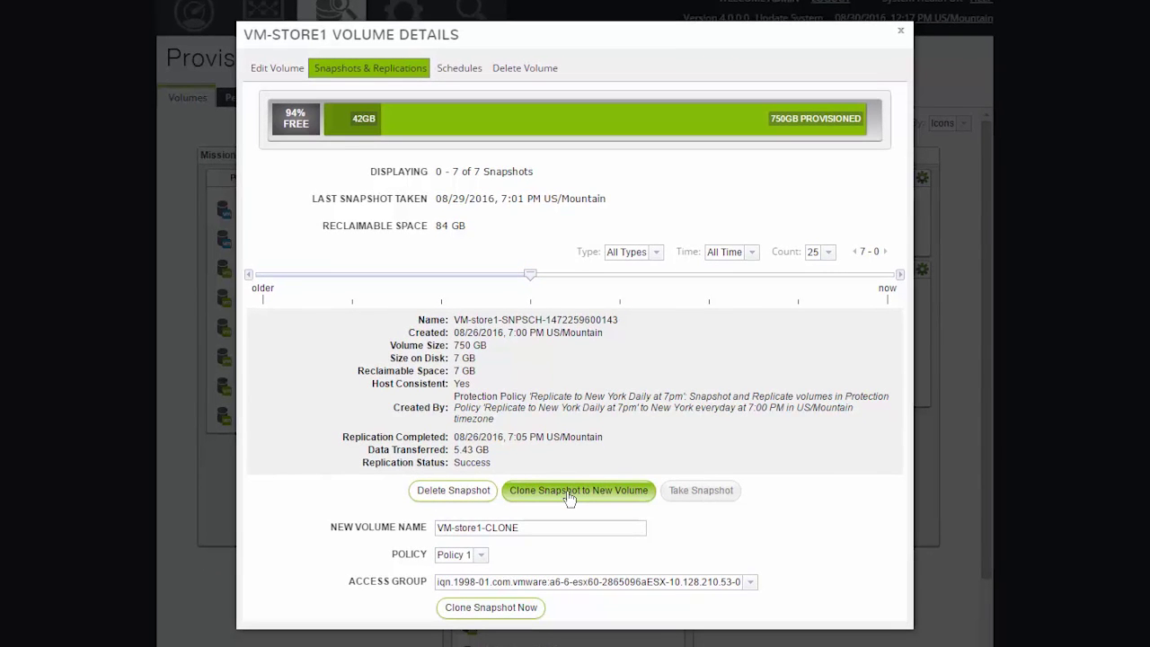
left_click(556, 526)
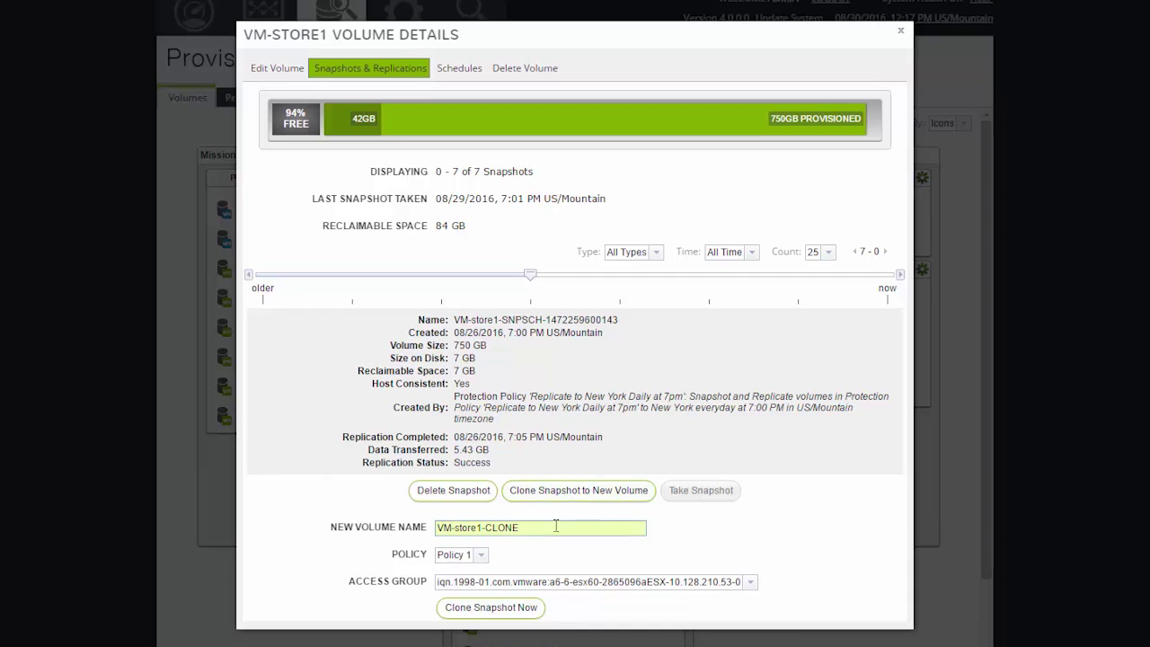
left_click(555, 527)
key("ctrl+shift+Left")
left_click(481, 556)
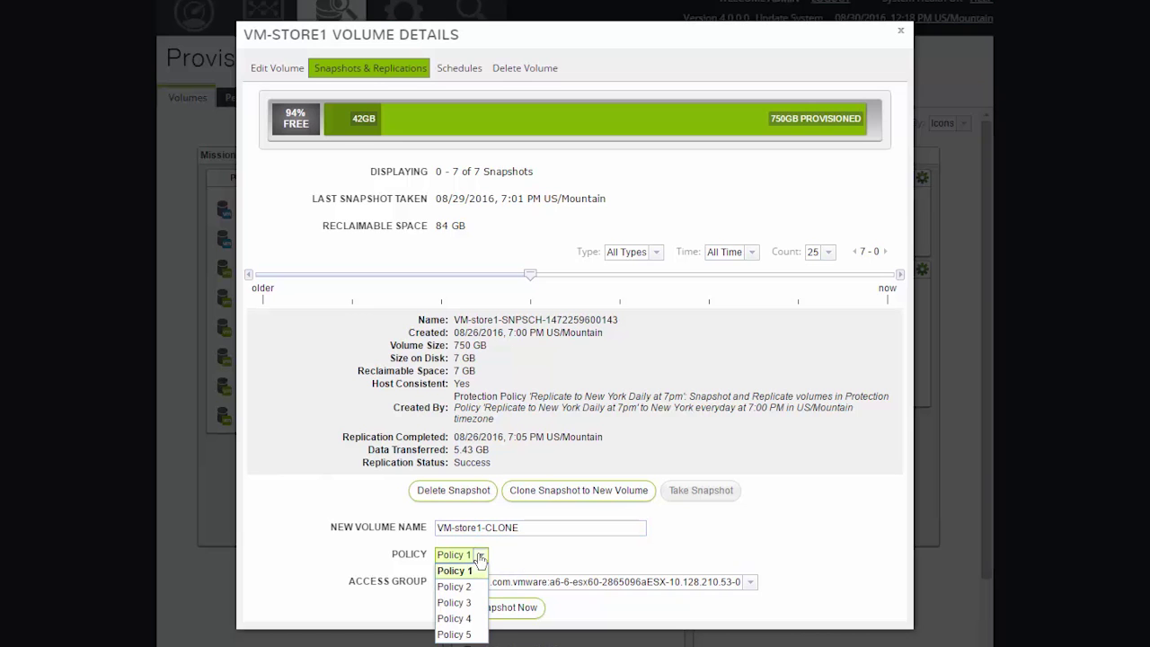
left_click(481, 557)
- Start a unique schedule for VM-store1 with Change Performance Policy as its task
left_click(455, 72)
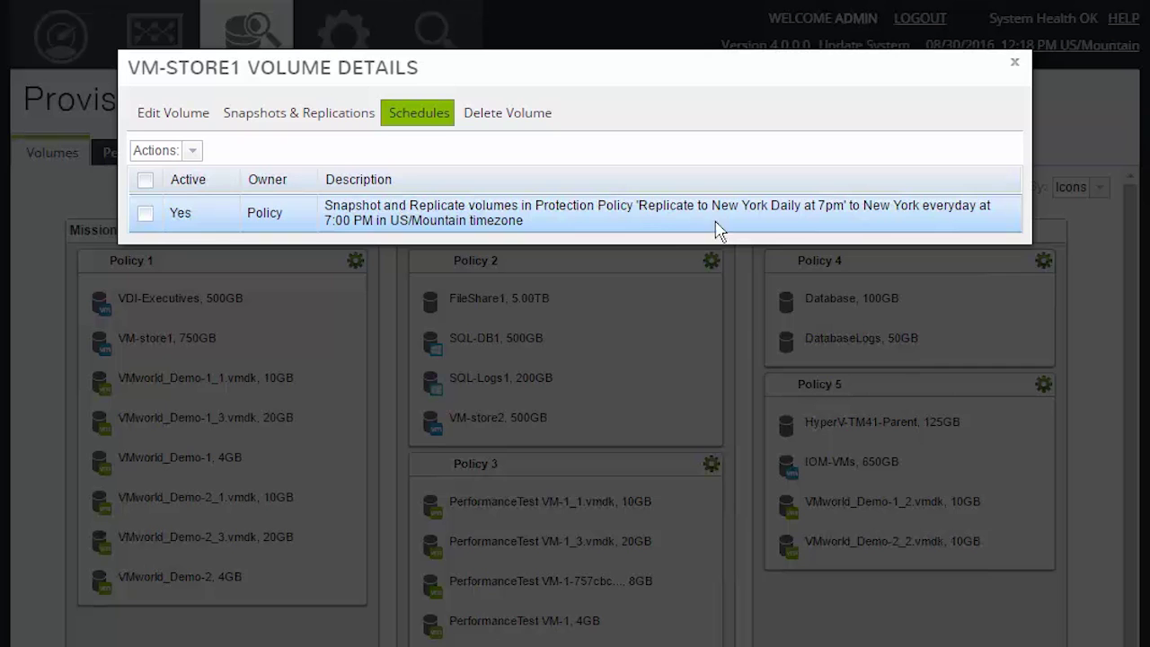
left_click(191, 151)
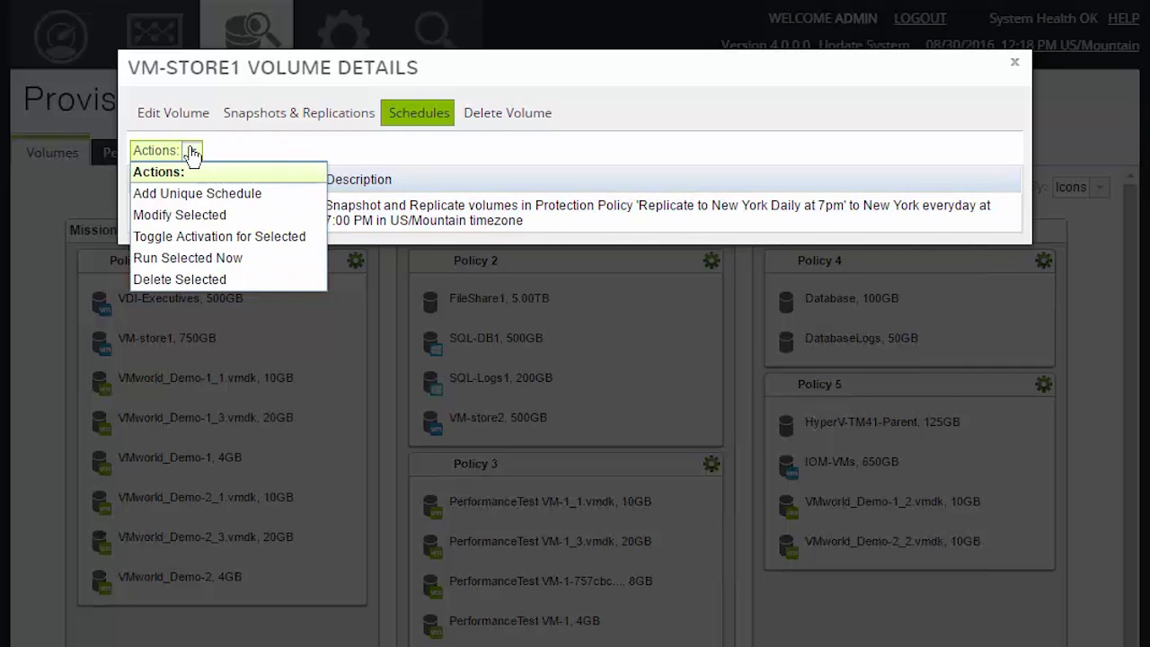
left_click(192, 194)
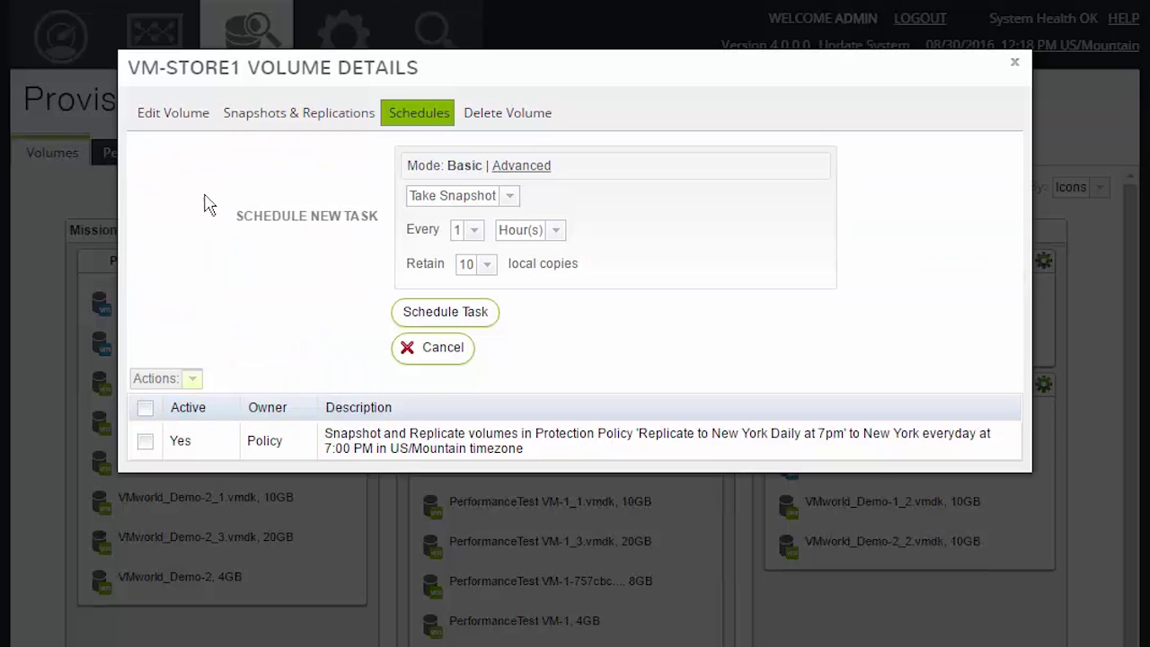
left_click(511, 197)
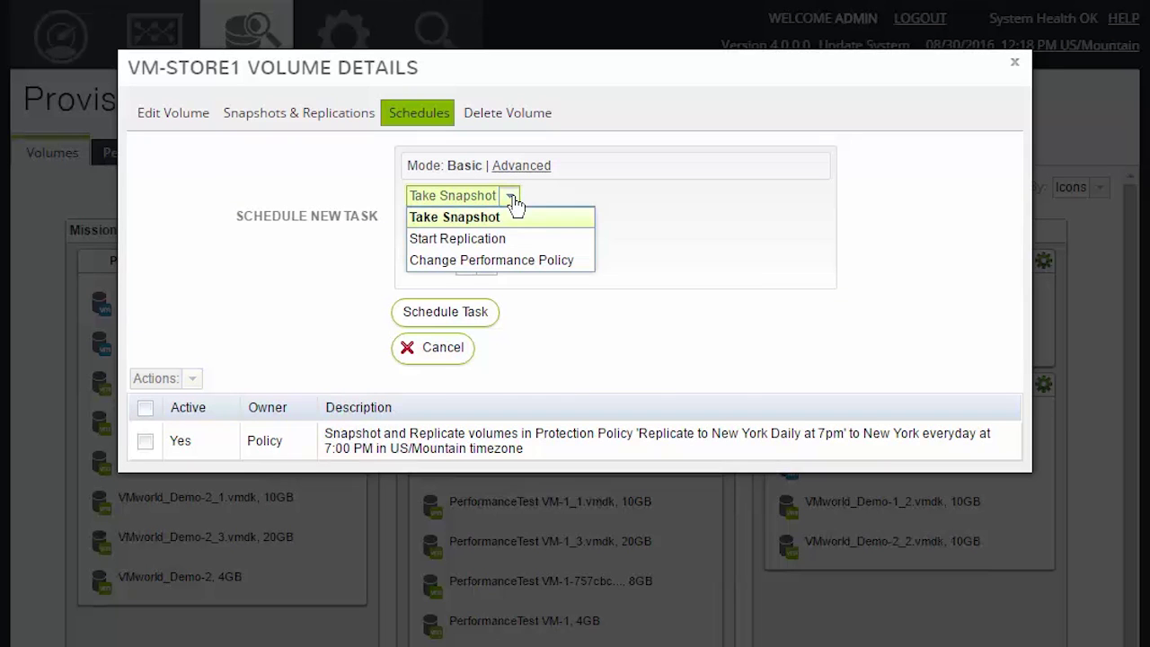
left_click(501, 260)
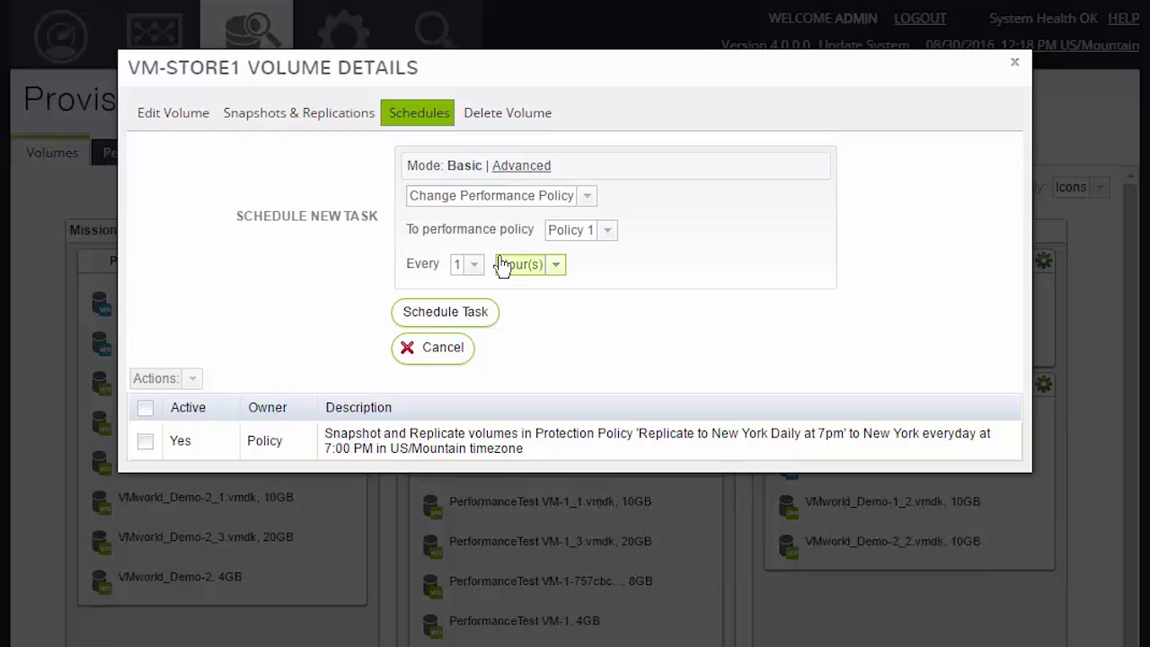
- Set the scheduled task's performance policy to Policy 2 in advanced mode, and close the volume details without scheduling it
left_click(609, 230)
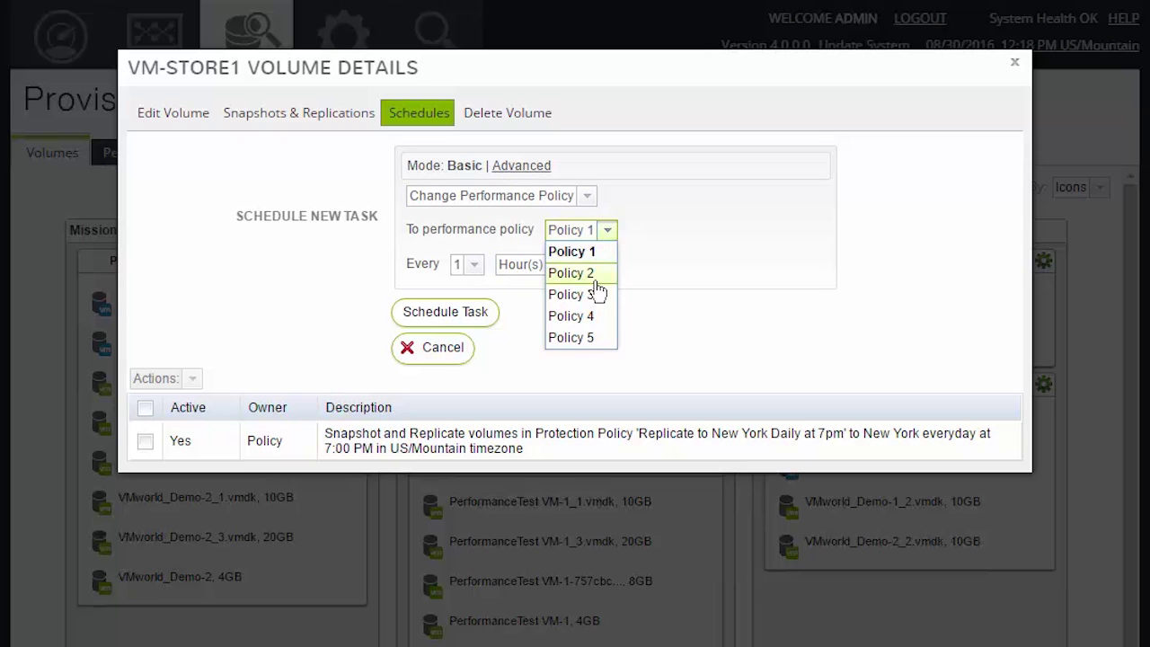
left_click(595, 277)
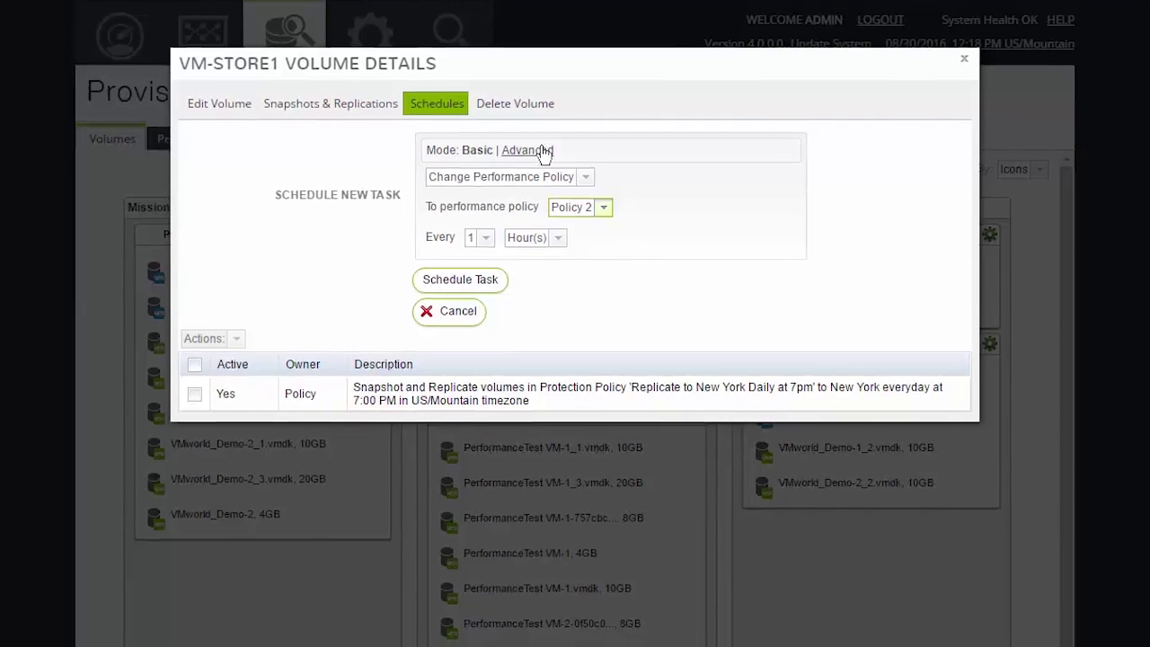
left_click(537, 155)
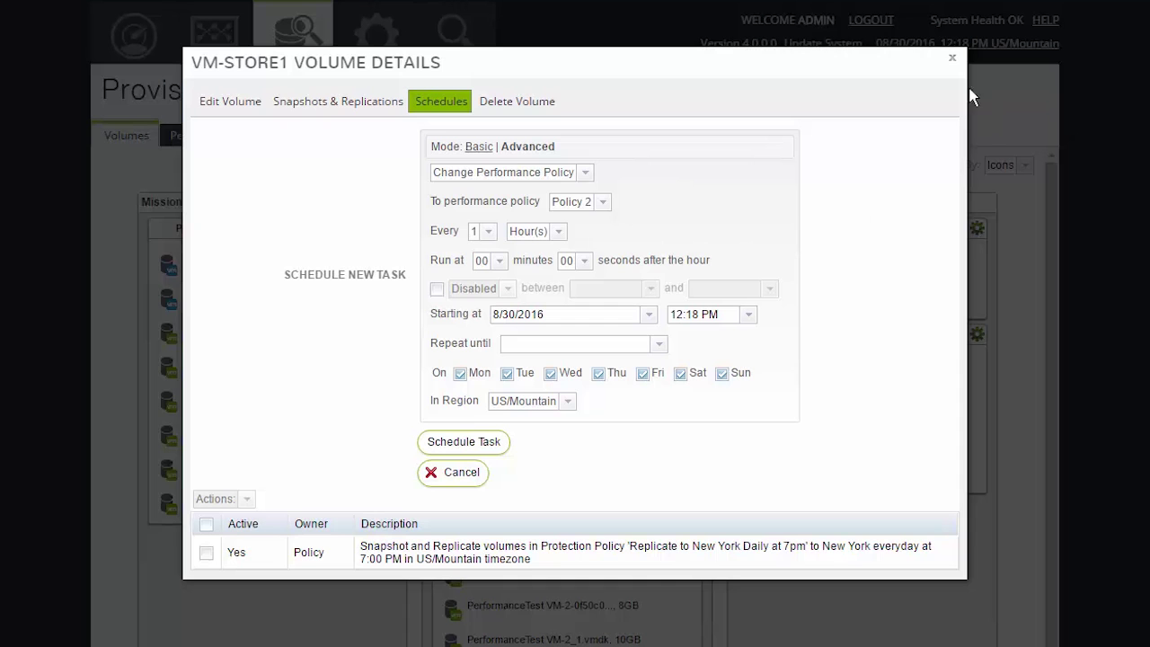
left_click(950, 65)
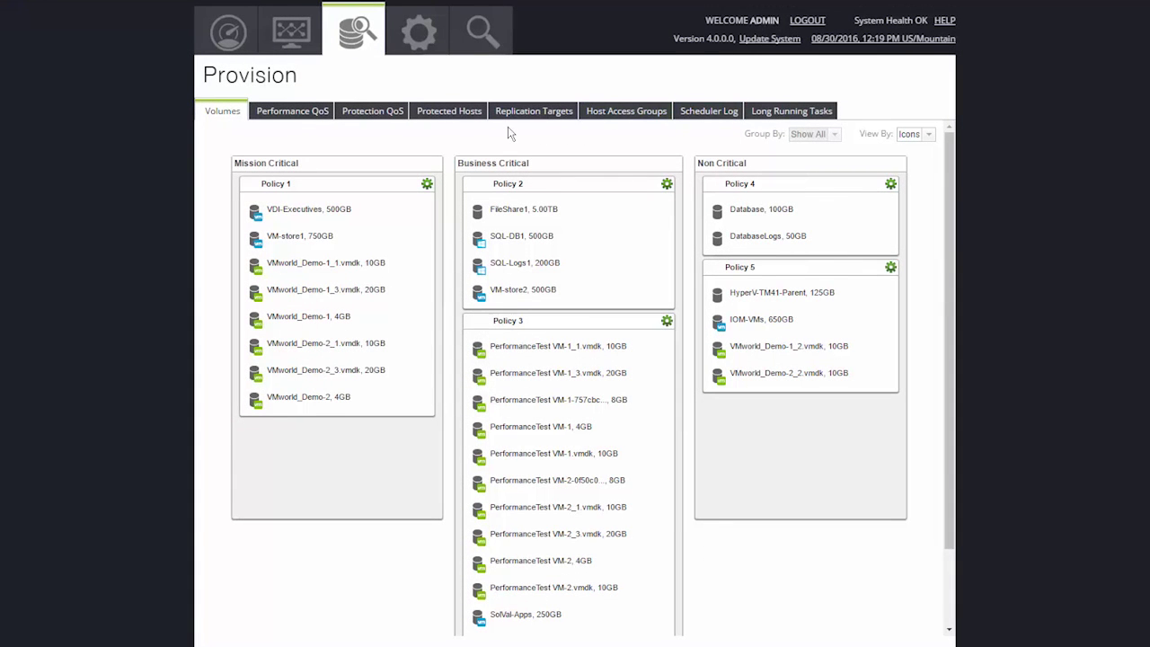
- Review the protected hosts and replication target systems, including the fields required for adding a replication target
left_click(457, 114)
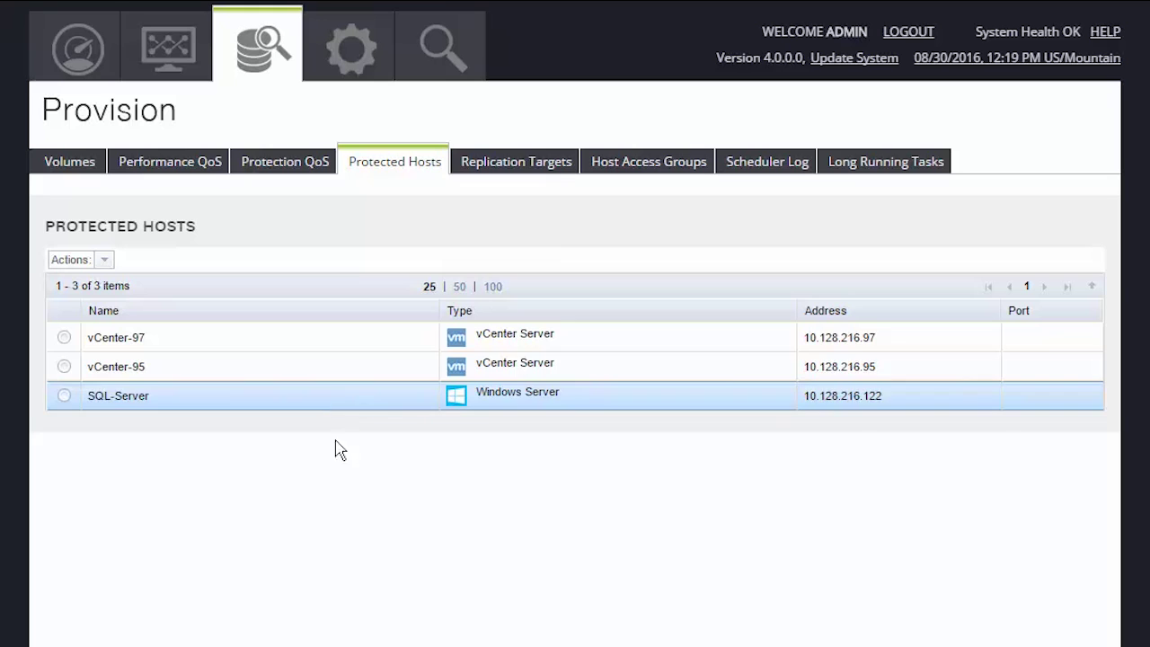
left_click(532, 169)
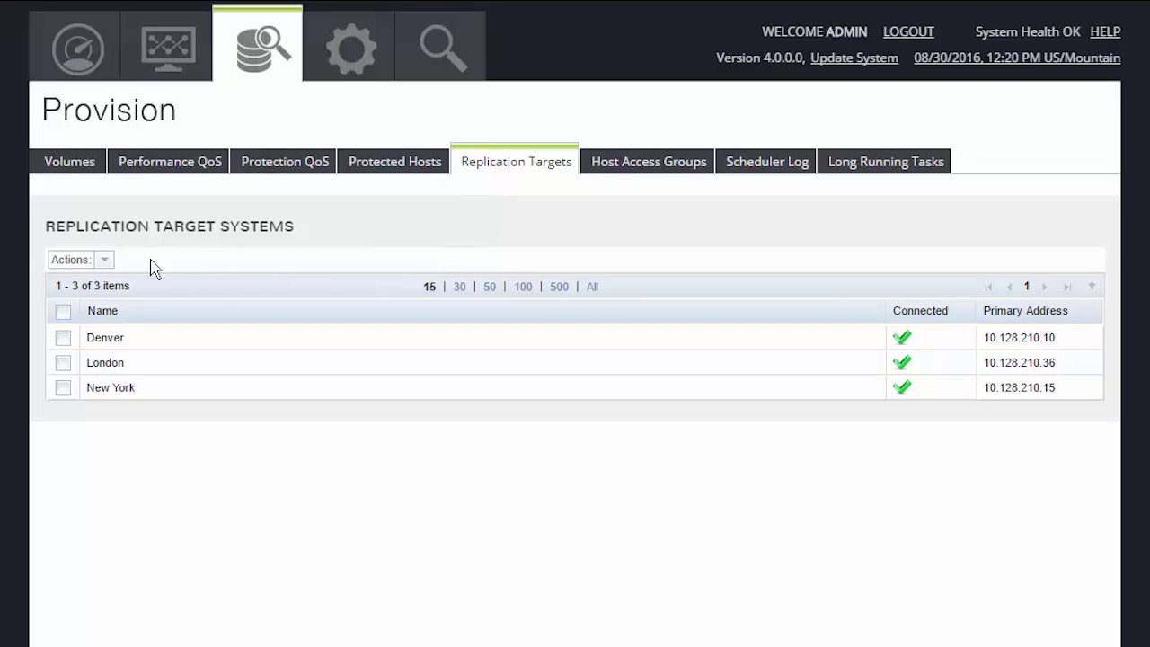
left_click(104, 261)
left_click(93, 301)
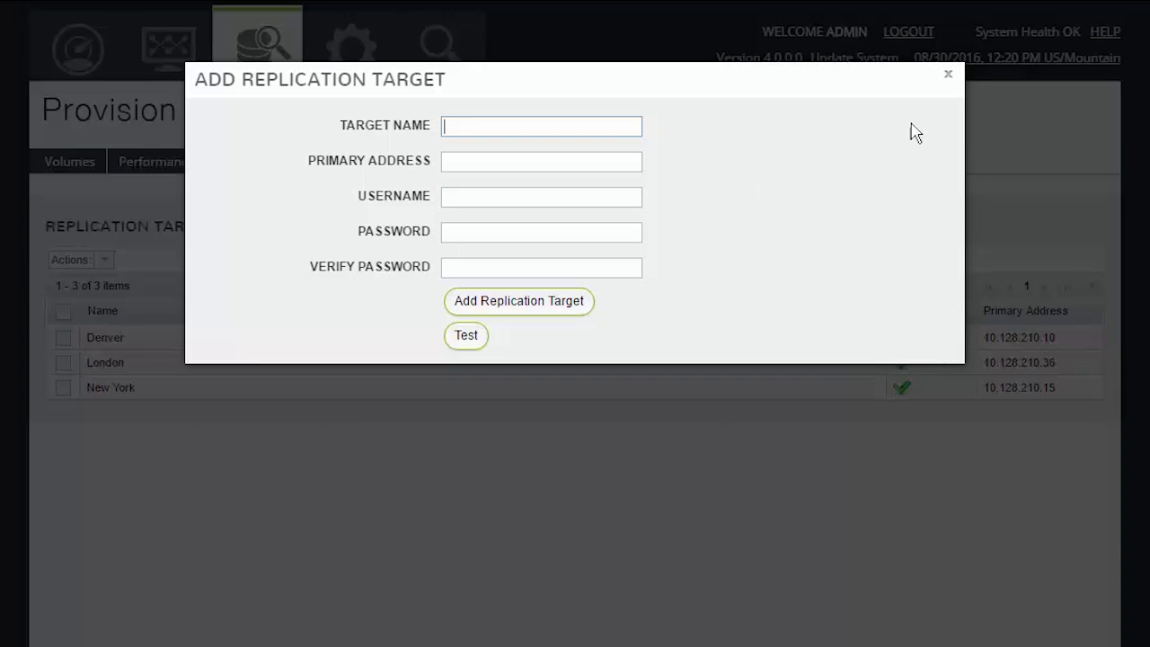
left_click(948, 74)
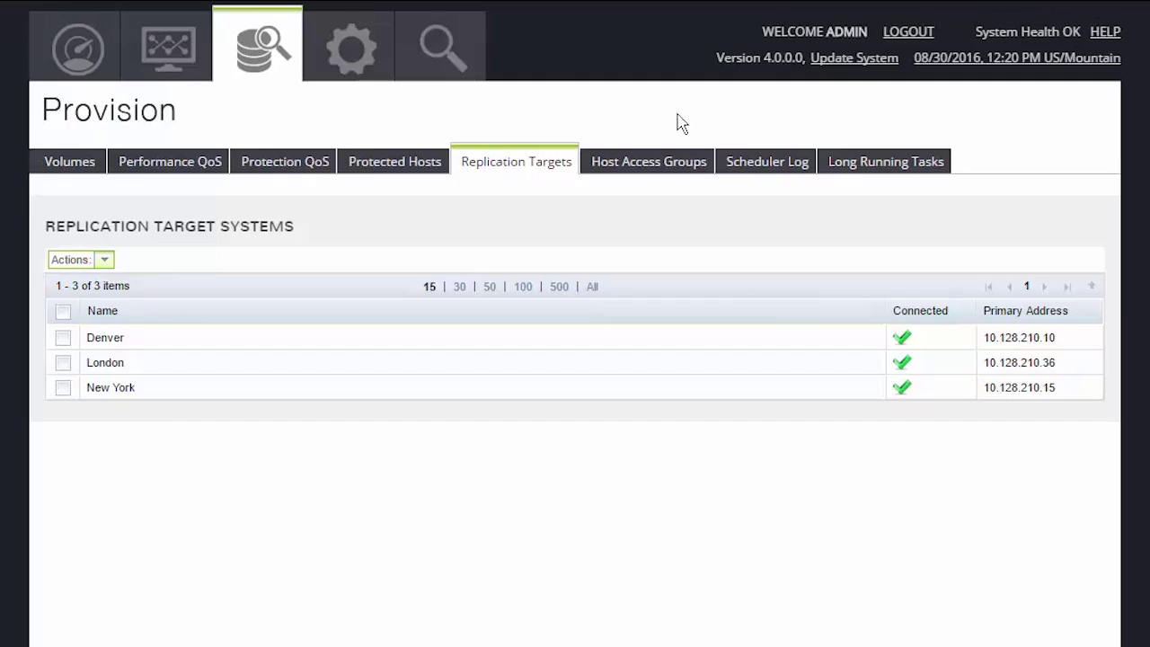